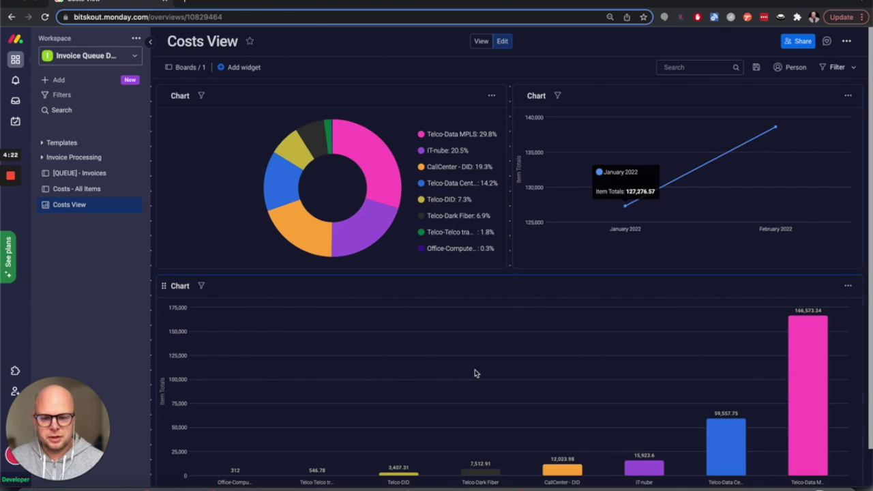
{"action": "scroll", "coordinate": [475, 373], "scroll_direction": "down", "scroll_amount": 2}
{"action": "scroll", "coordinate": [414, 323], "scroll_direction": "up", "scroll_amount": 2}
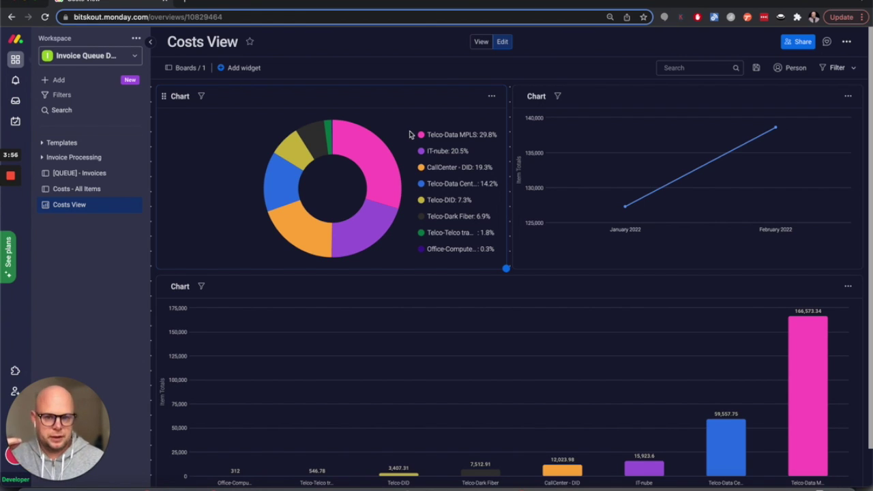
{"action": "scroll", "coordinate": [410, 134], "scroll_direction": "down", "scroll_amount": 1}
{"action": "scroll", "coordinate": [409, 134], "scroll_direction": "up", "scroll_amount": 1}
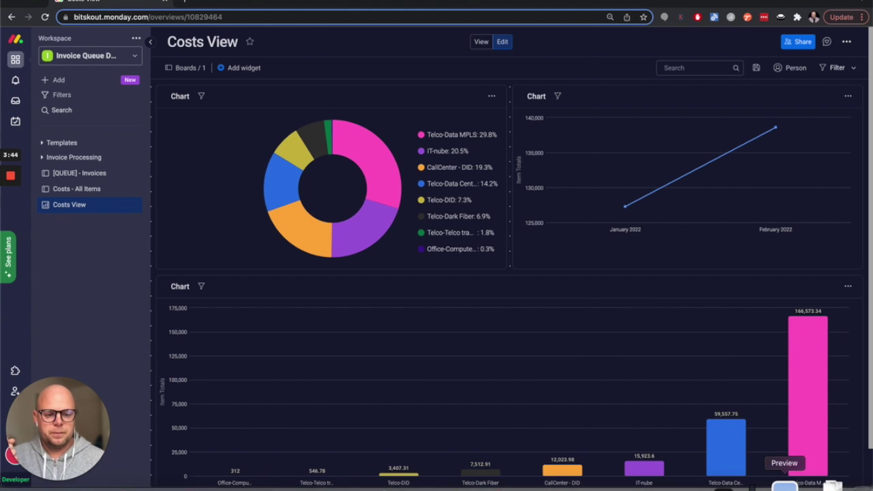
View the ACME invoice PDF in Preview, switch to the Invoices folder in Dropbox, and upload the invoice as a file
{"action": "left_click", "coordinate": [785, 486]}
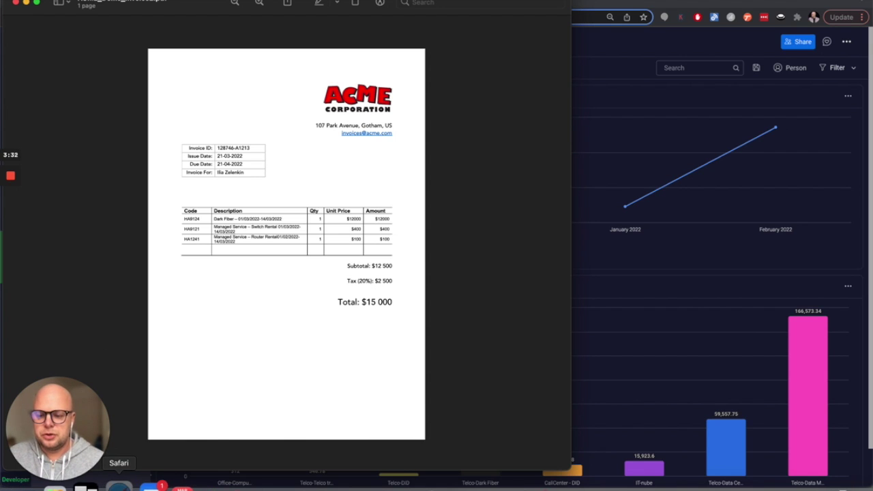
{"action": "left_click", "coordinate": [143, 485]}
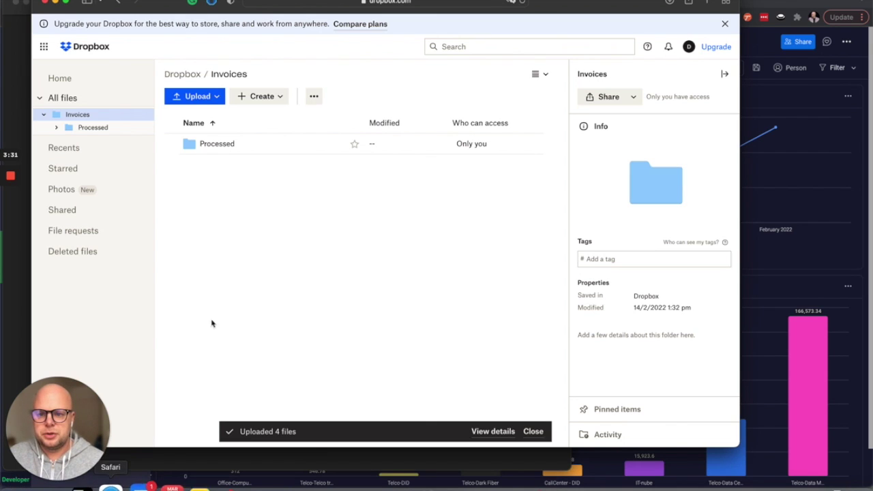
{"action": "left_click", "coordinate": [196, 100]}
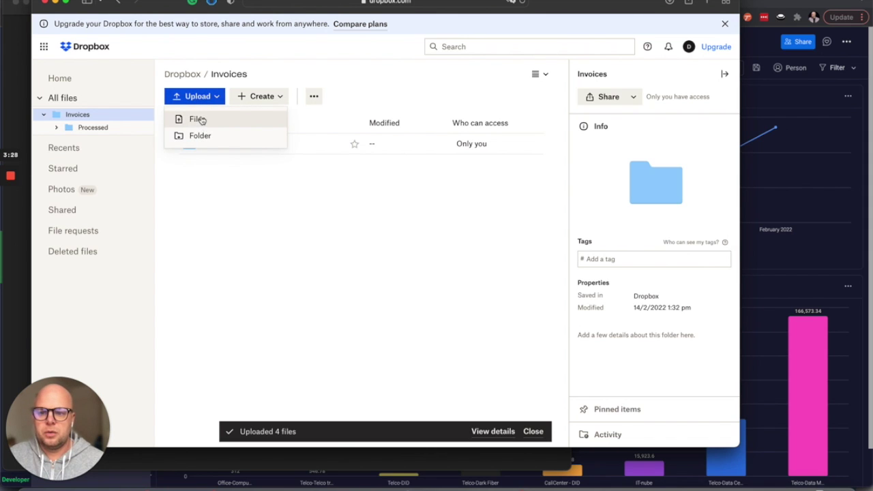
{"action": "left_click", "coordinate": [199, 119]}
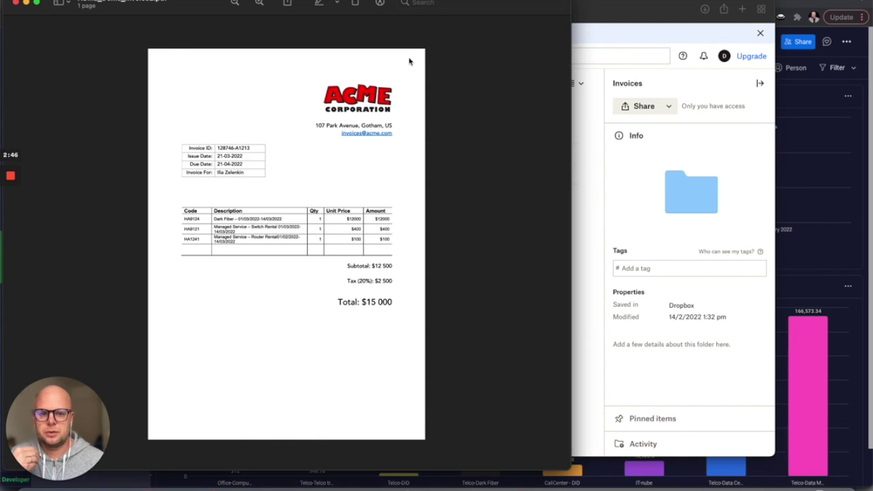
Switch back to monday.com and open the [QUEUE] - Invoices board to check the incoming invoice
{"action": "left_click", "coordinate": [813, 108]}
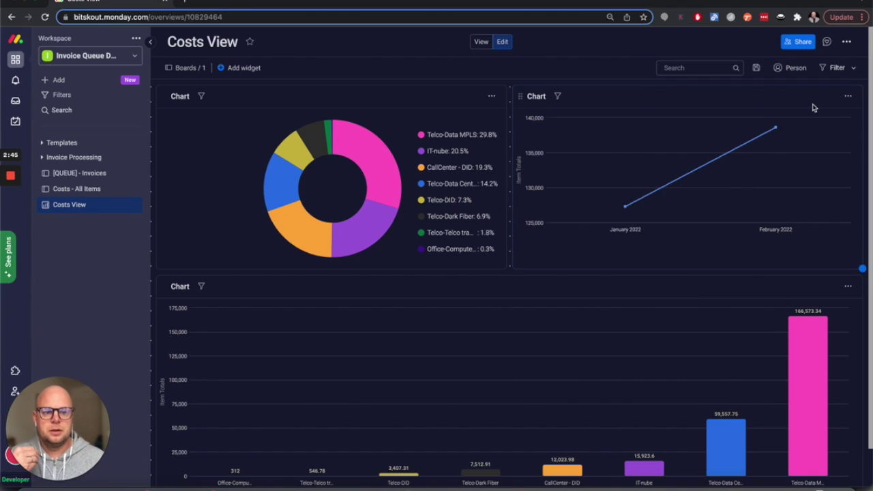
{"action": "left_click", "coordinate": [86, 174]}
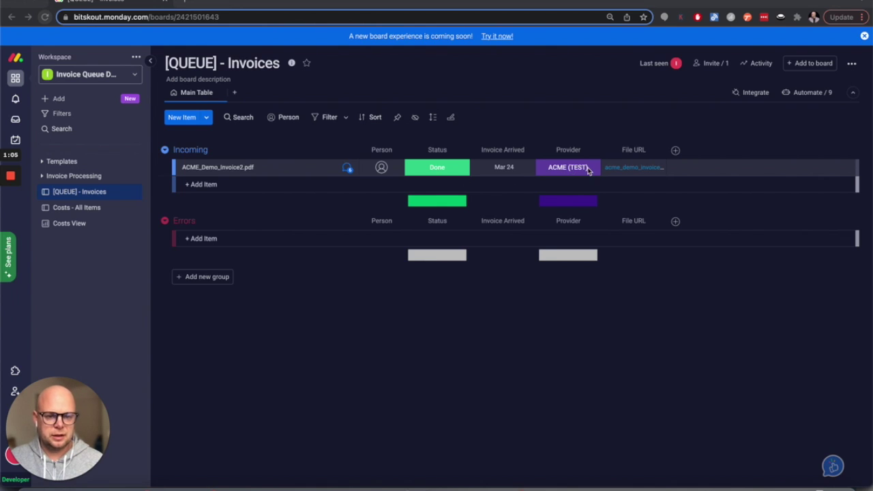
Open the main table of the Invoices - ACME (TEST) board from the Invoice Processing folder
{"action": "left_click", "coordinate": [43, 177]}
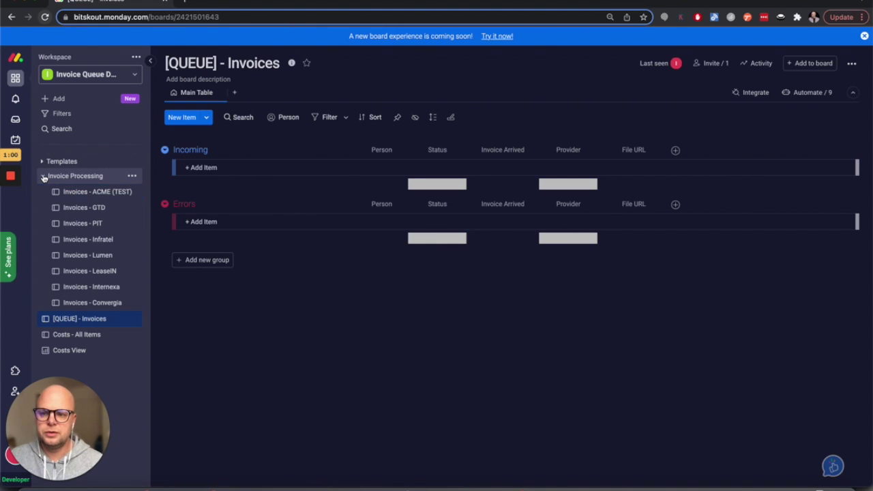
{"action": "left_click", "coordinate": [89, 197]}
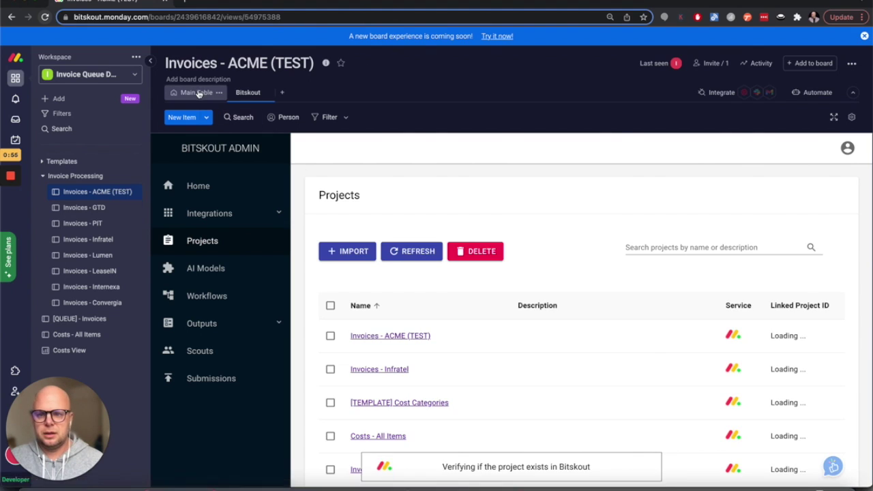
{"action": "left_click", "coordinate": [197, 92]}
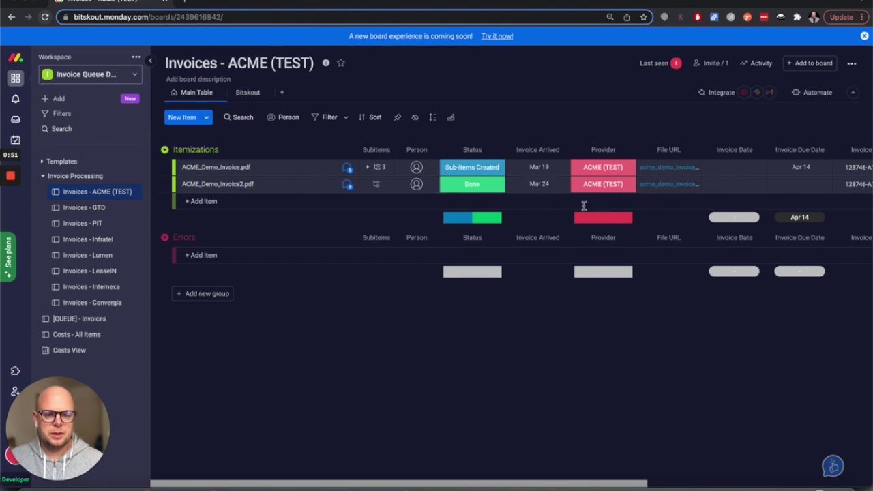
Examine the extracted columns of ACME_Demo_Invoice2.pdf, including due date, total and items table, and expand its subitems
{"action": "scroll", "coordinate": [739, 213], "scroll_direction": "right", "scroll_amount": 4}
{"action": "scroll", "coordinate": [739, 213], "scroll_direction": "right", "scroll_amount": 4}
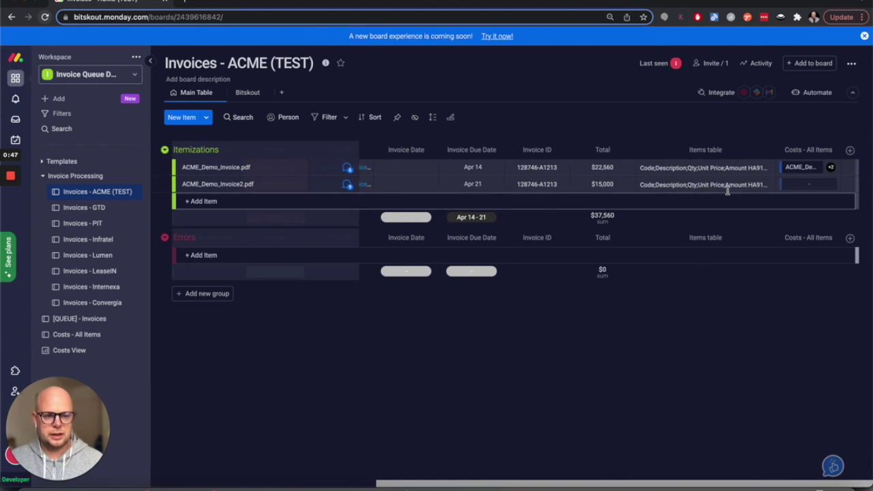
{"action": "scroll", "coordinate": [577, 185], "scroll_direction": "left", "scroll_amount": 5}
{"action": "scroll", "coordinate": [577, 184], "scroll_direction": "right", "scroll_amount": 3}
{"action": "scroll", "coordinate": [576, 184], "scroll_direction": "right", "scroll_amount": 2}
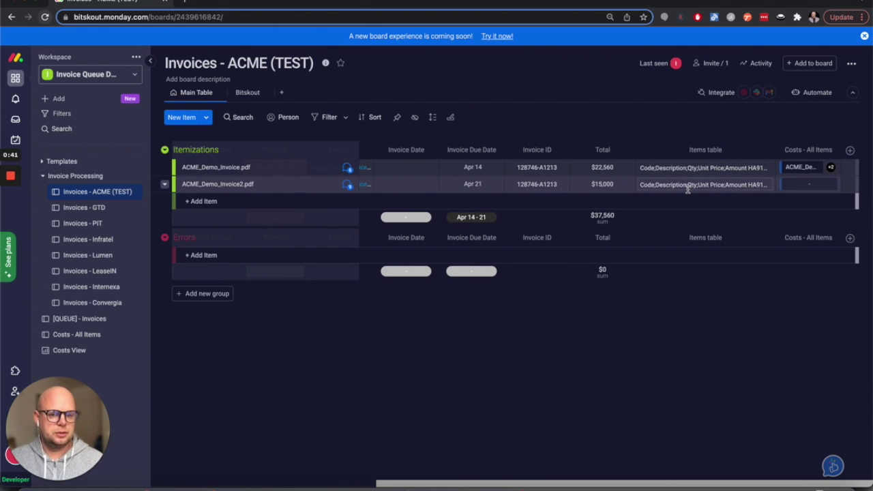
{"action": "scroll", "coordinate": [687, 190], "scroll_direction": "left", "scroll_amount": 6}
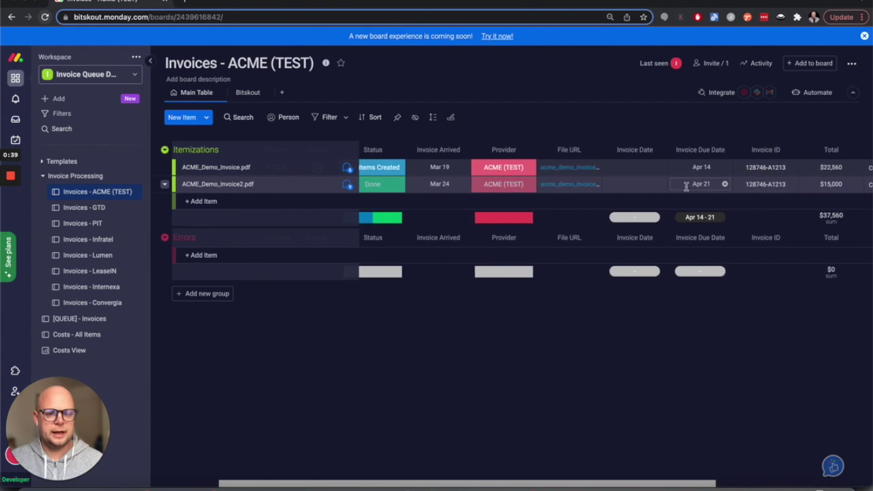
{"action": "scroll", "coordinate": [688, 187], "scroll_direction": "left", "scroll_amount": 3}
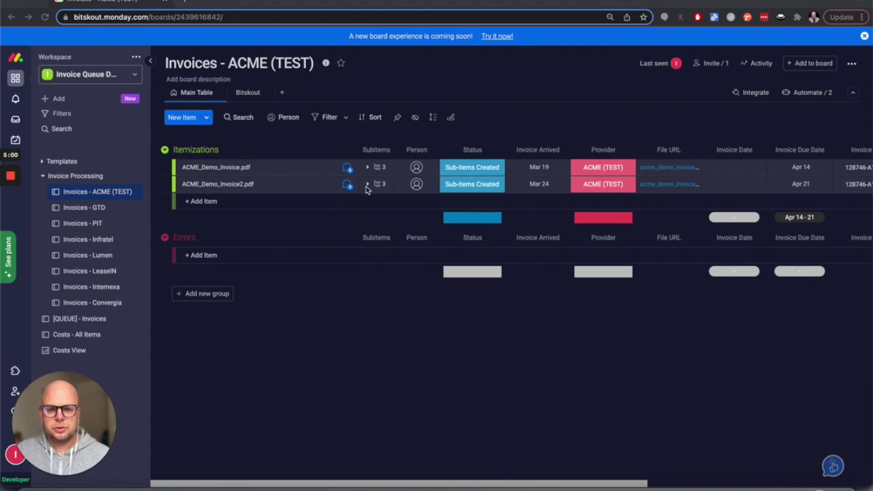
{"action": "left_click", "coordinate": [367, 184]}
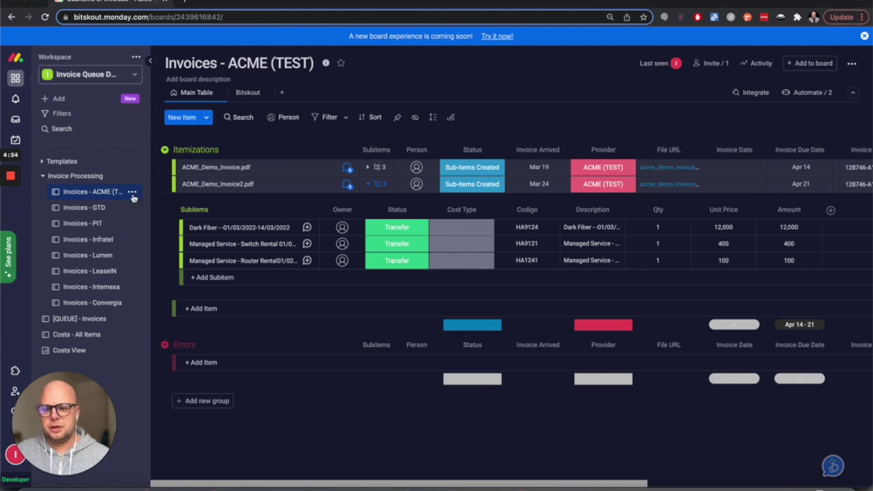
Collapse the Invoice Processing folder and find the ACME_Demo_Invoice2.pdf rows on the Costs - All Items board
{"action": "left_click", "coordinate": [43, 177]}
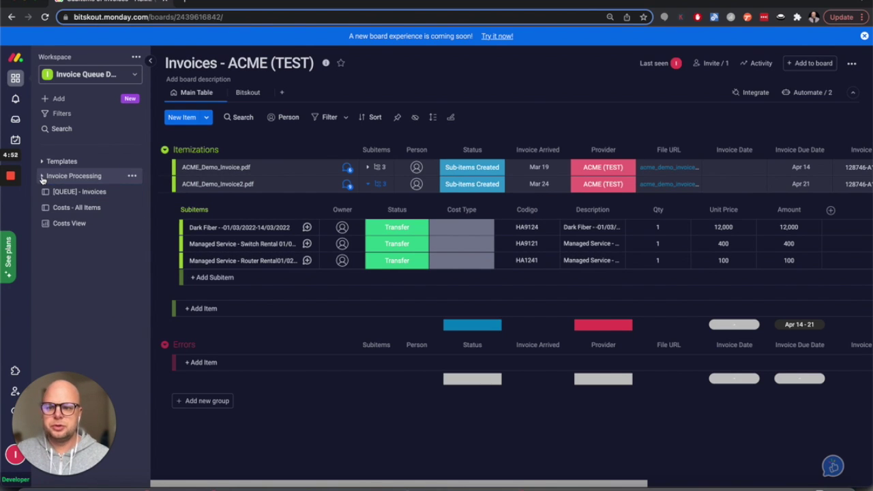
{"action": "left_click", "coordinate": [69, 210]}
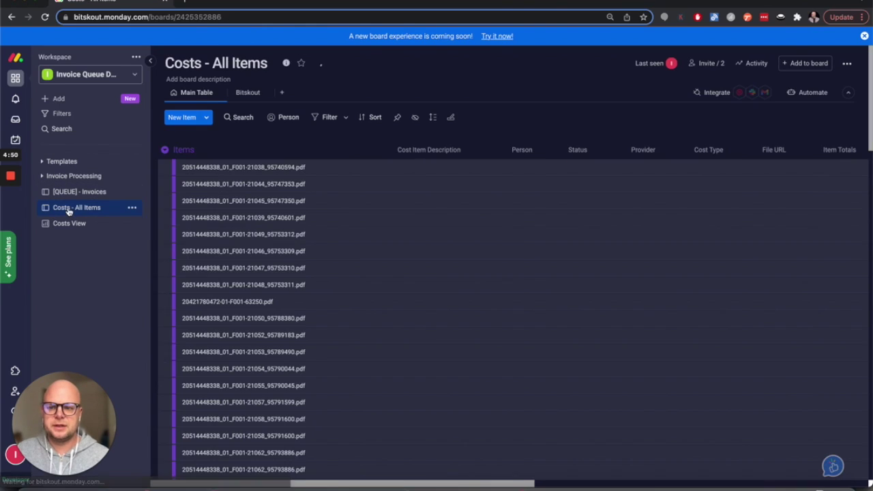
{"action": "scroll", "coordinate": [280, 266], "scroll_direction": "down", "scroll_amount": 10}
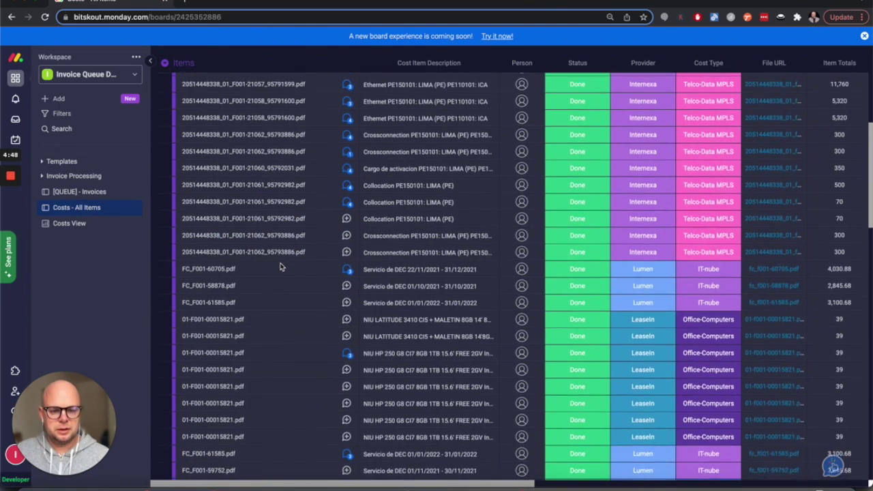
{"action": "scroll", "coordinate": [280, 267], "scroll_direction": "down", "scroll_amount": 10}
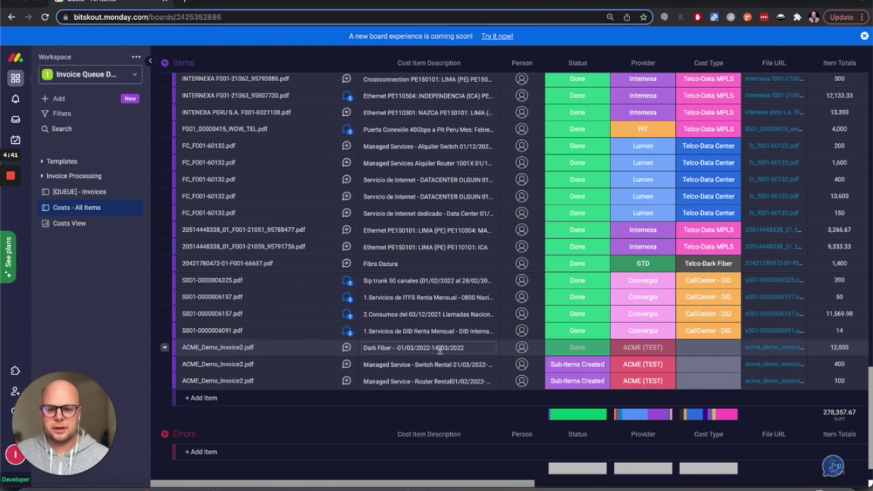
Set the status of all three ACME_Demo_Invoice2.pdf items on the Costs - All Items board to Analyzing
{"action": "left_click", "coordinate": [587, 351]}
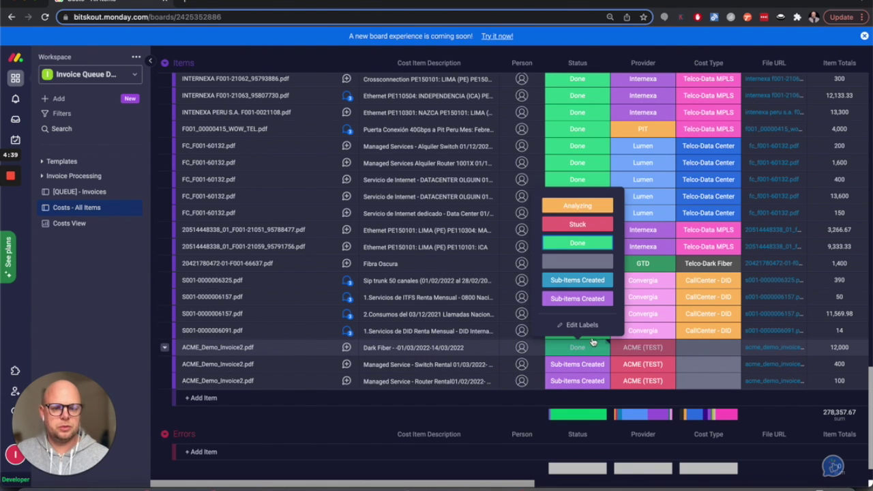
{"action": "left_click", "coordinate": [591, 206]}
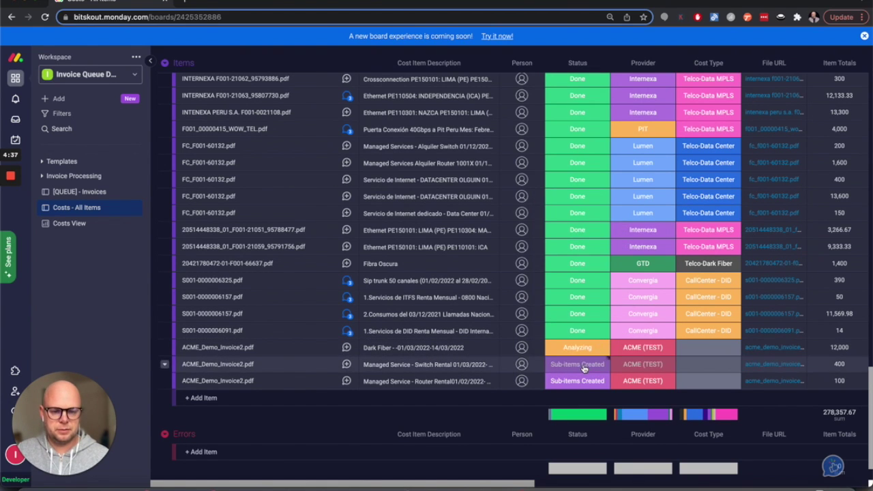
{"action": "left_click", "coordinate": [584, 365]}
{"action": "left_click", "coordinate": [578, 224]}
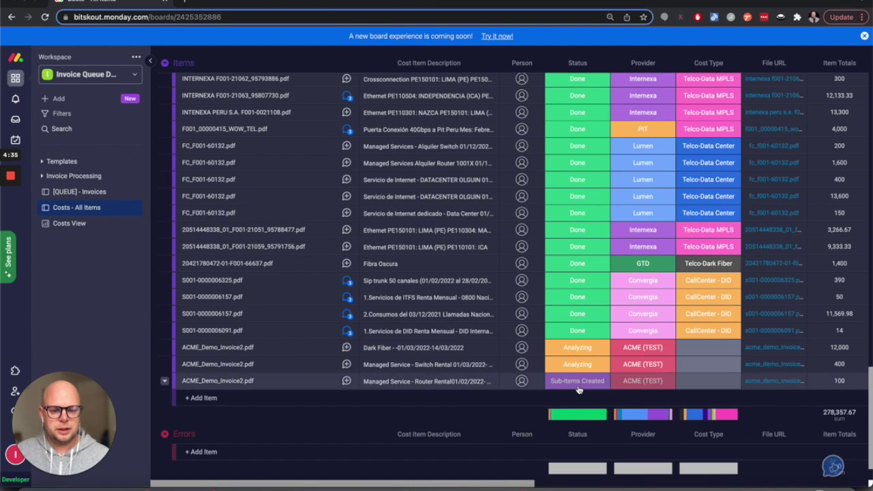
{"action": "left_click", "coordinate": [579, 382]}
{"action": "left_click", "coordinate": [577, 239]}
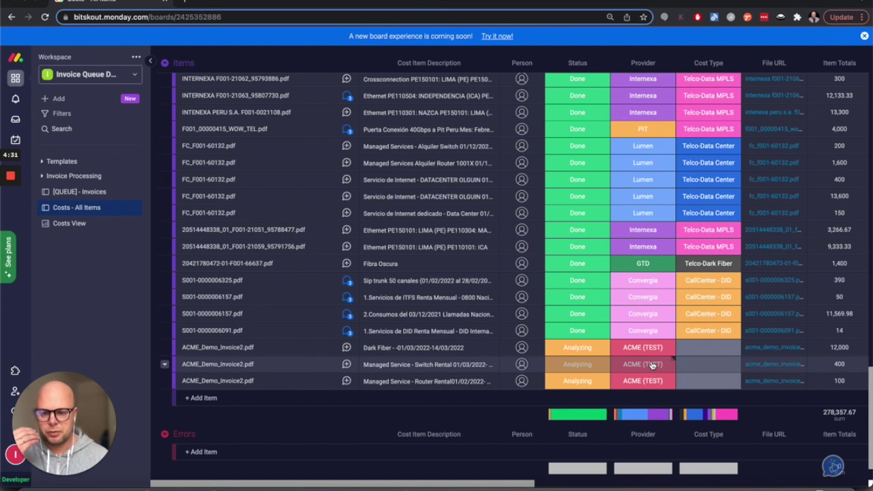
{"action": "scroll", "coordinate": [651, 366], "scroll_direction": "right", "scroll_amount": 1}
{"action": "scroll", "coordinate": [651, 366], "scroll_direction": "left", "scroll_amount": 1}
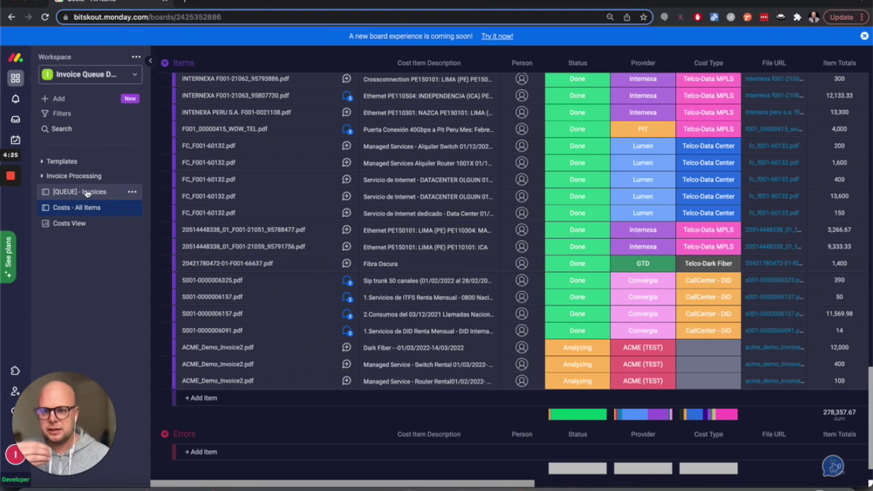
Open the [TEMPLATE] Cost Categories board from the Templates folder and review its item, vendor and cost type mappings
{"action": "left_click", "coordinate": [42, 162]}
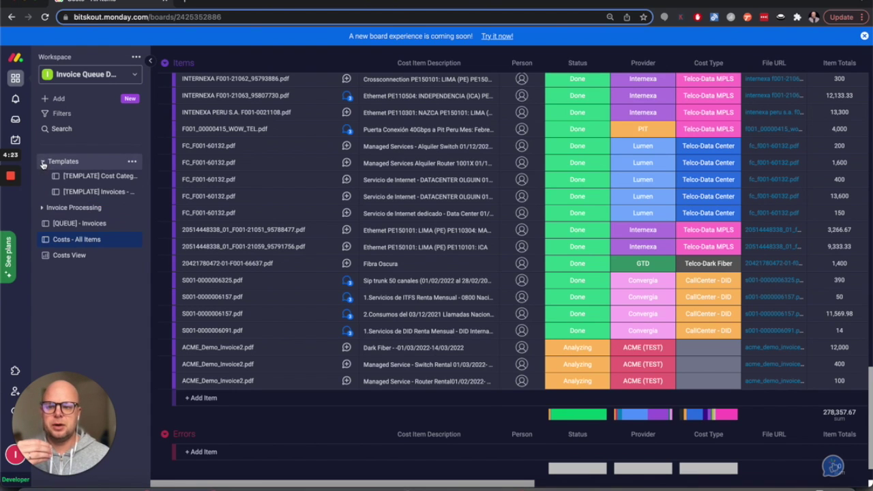
{"action": "left_click", "coordinate": [104, 177]}
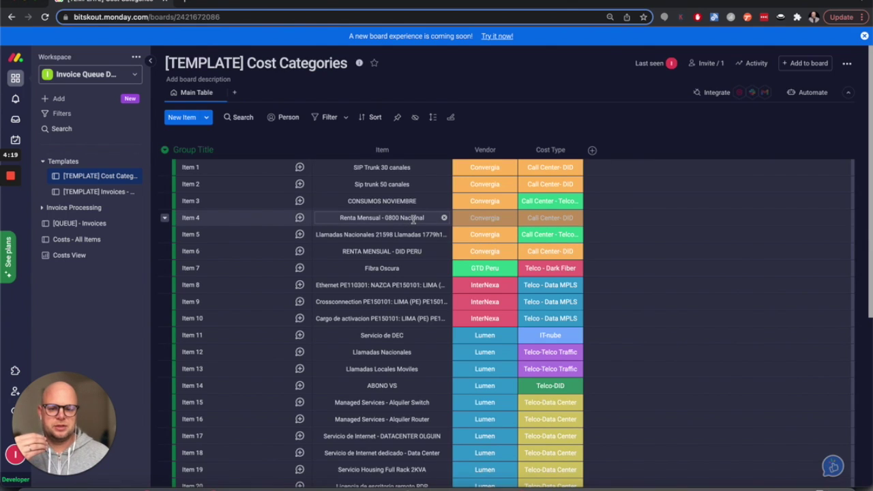
{"action": "scroll", "coordinate": [413, 220], "scroll_direction": "down", "scroll_amount": 10}
{"action": "scroll", "coordinate": [412, 223], "scroll_direction": "up", "scroll_amount": 10}
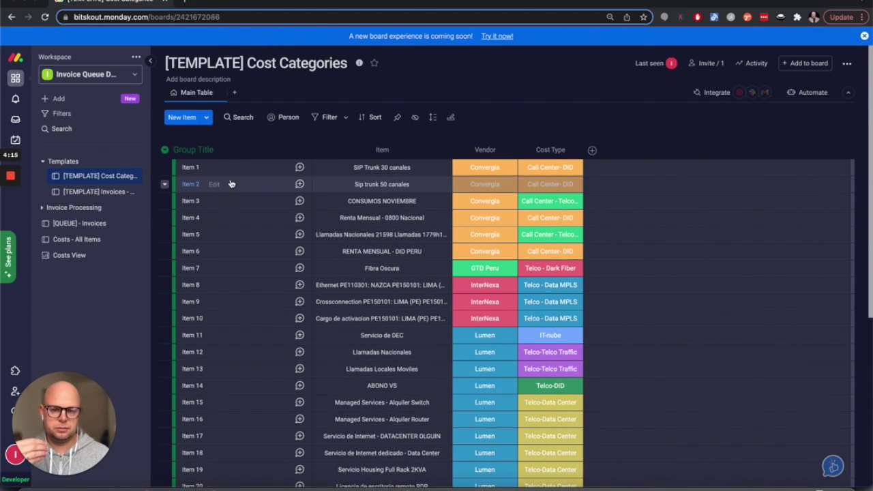
{"action": "scroll", "coordinate": [231, 183], "scroll_direction": "down", "scroll_amount": 2}
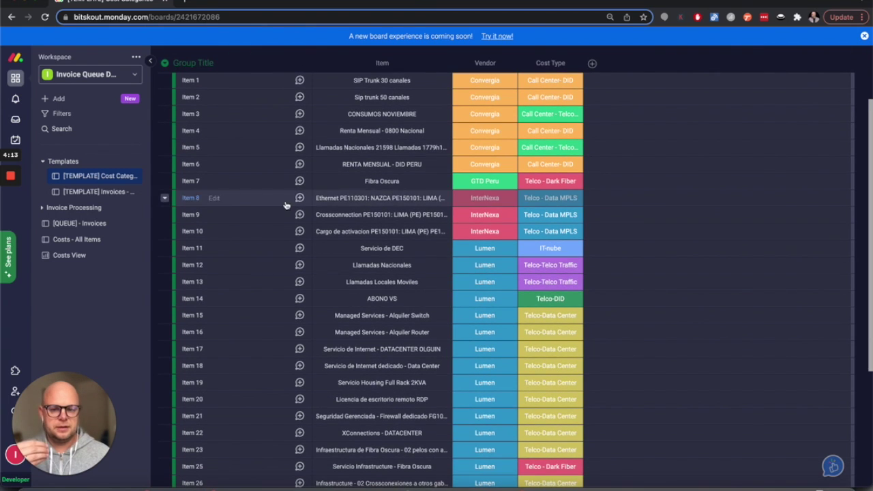
Return to the Costs - All Items board and check the cost types assigned to the ACME_Demo_Invoice2.pdf items
{"action": "left_click", "coordinate": [71, 244]}
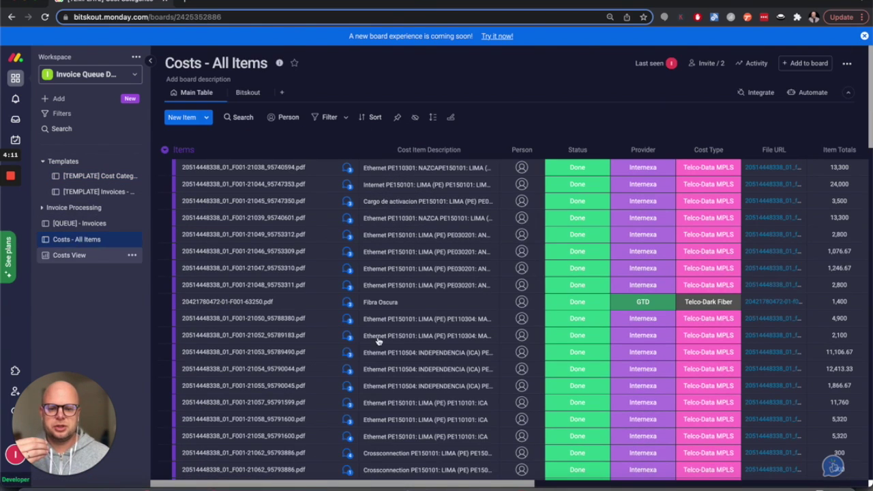
{"action": "scroll", "coordinate": [468, 359], "scroll_direction": "down", "scroll_amount": 10}
{"action": "scroll", "coordinate": [468, 359], "scroll_direction": "down", "scroll_amount": 5}
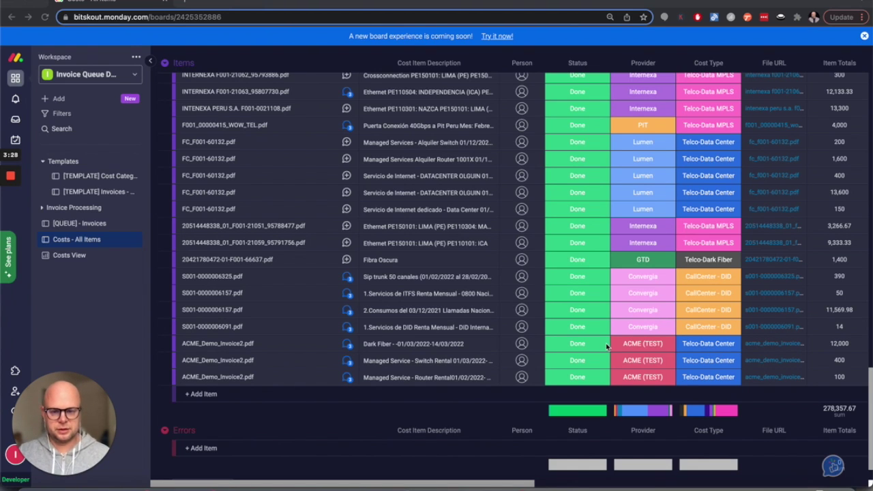
Open the Costs View dashboard and review its cost breakdown charts
{"action": "left_click", "coordinate": [71, 259]}
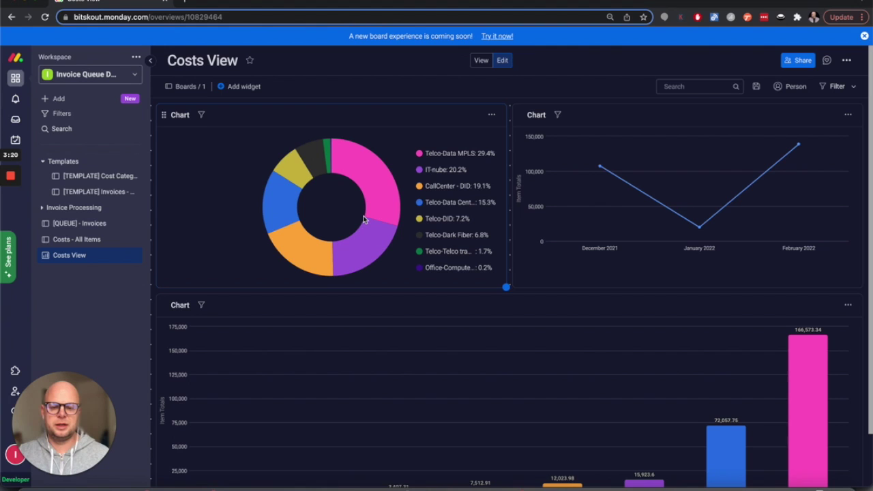
{"action": "scroll", "coordinate": [364, 219], "scroll_direction": "down", "scroll_amount": 2}
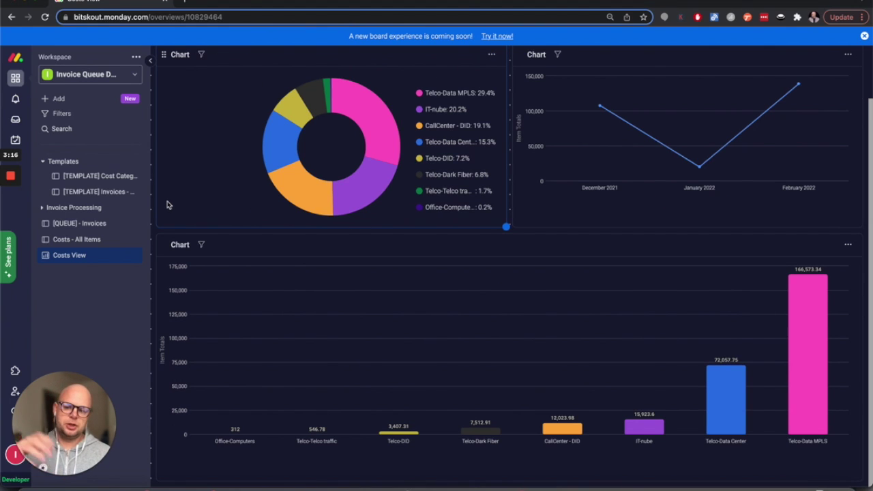
Collapse the Templates folder, then open the Costs - All Items board and review its item descriptions, providers, cost types, totals and invoice dates
{"action": "left_click", "coordinate": [43, 163]}
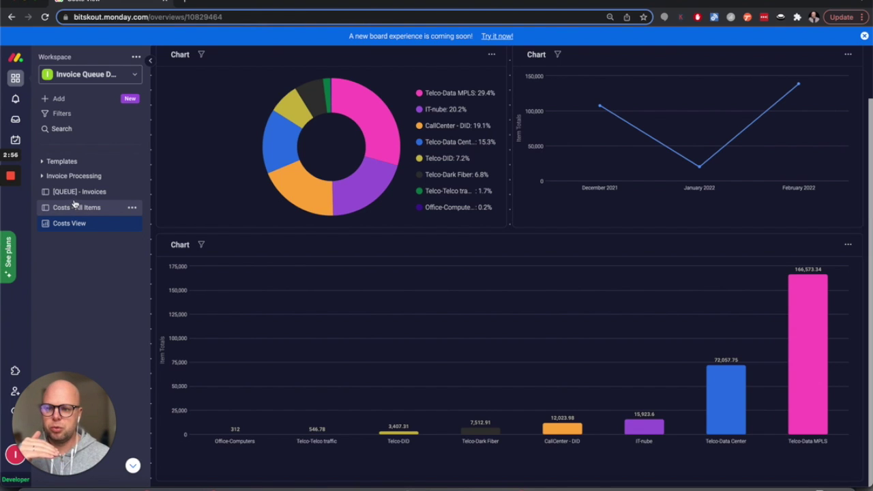
{"action": "left_click", "coordinate": [41, 177]}
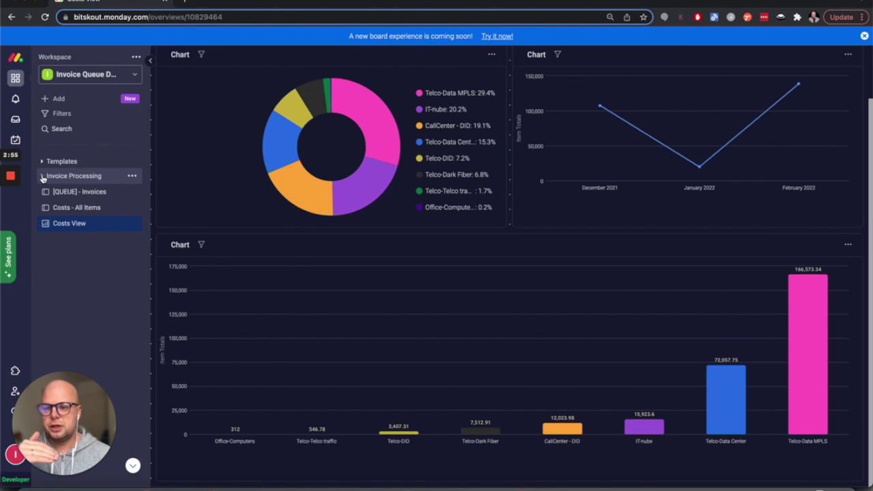
{"action": "left_click", "coordinate": [69, 211]}
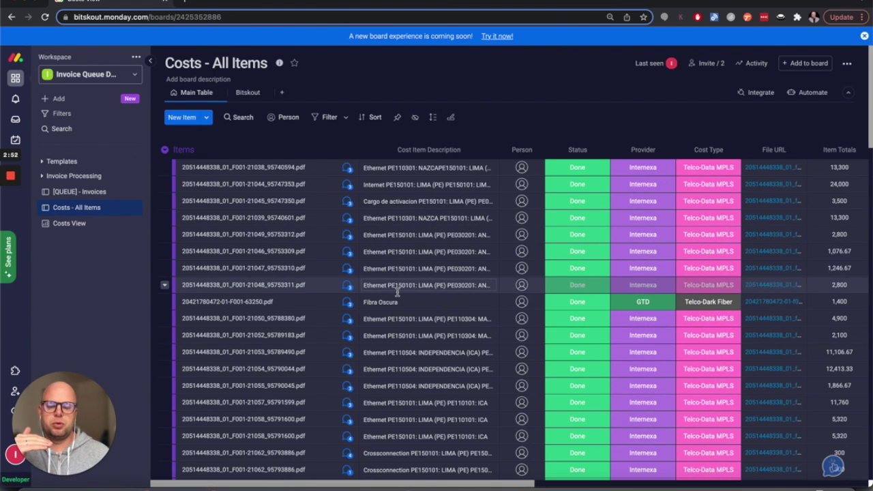
{"action": "scroll", "coordinate": [397, 292], "scroll_direction": "down", "scroll_amount": 3}
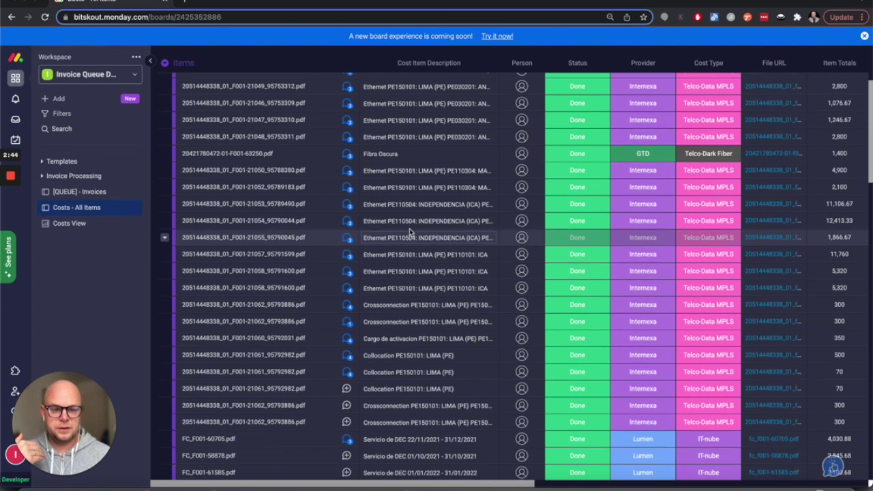
{"action": "scroll", "coordinate": [410, 228], "scroll_direction": "up", "scroll_amount": 5}
{"action": "scroll", "coordinate": [409, 232], "scroll_direction": "right", "scroll_amount": 5}
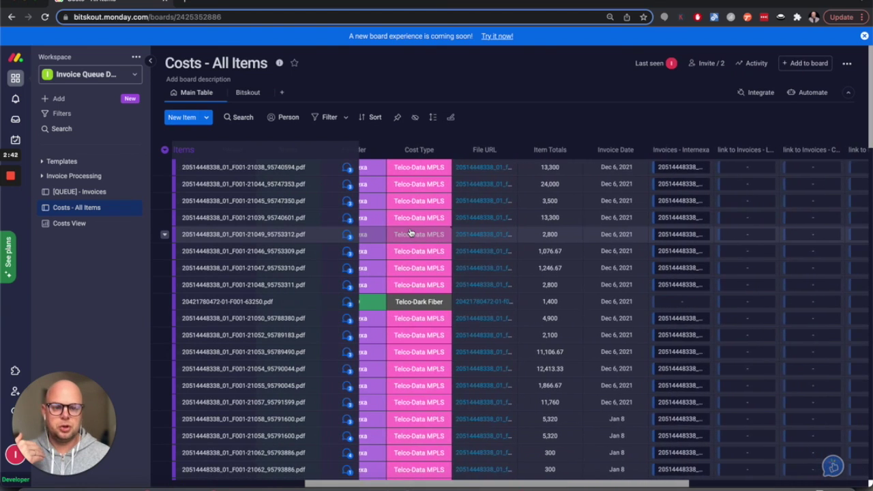
{"action": "scroll", "coordinate": [409, 232], "scroll_direction": "left", "scroll_amount": 5}
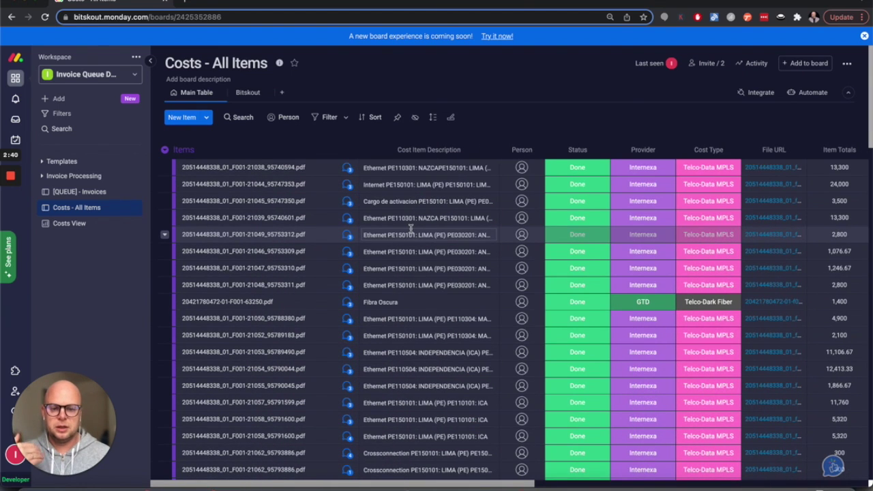
{"action": "scroll", "coordinate": [411, 228], "scroll_direction": "right", "scroll_amount": 1}
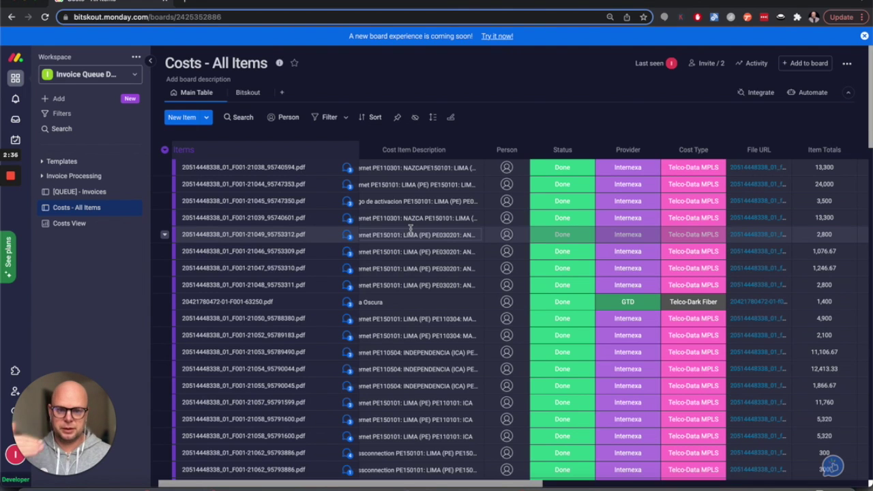
{"action": "scroll", "coordinate": [410, 228], "scroll_direction": "down", "scroll_amount": 3}
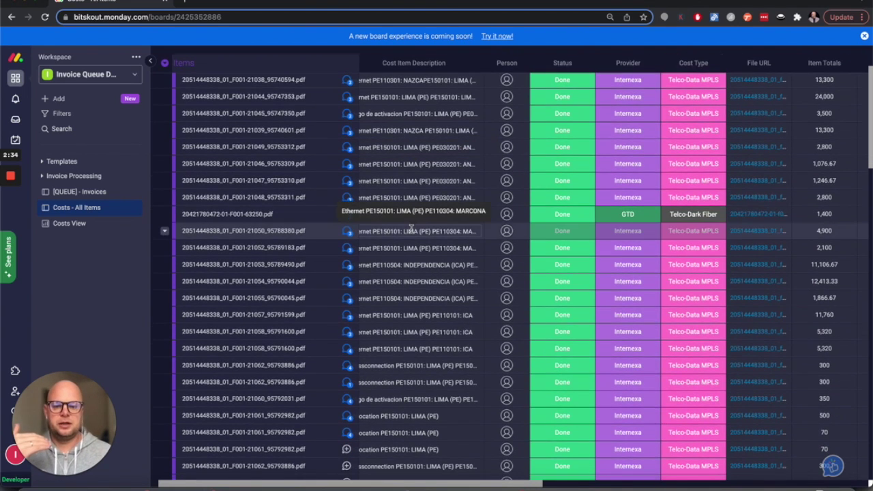